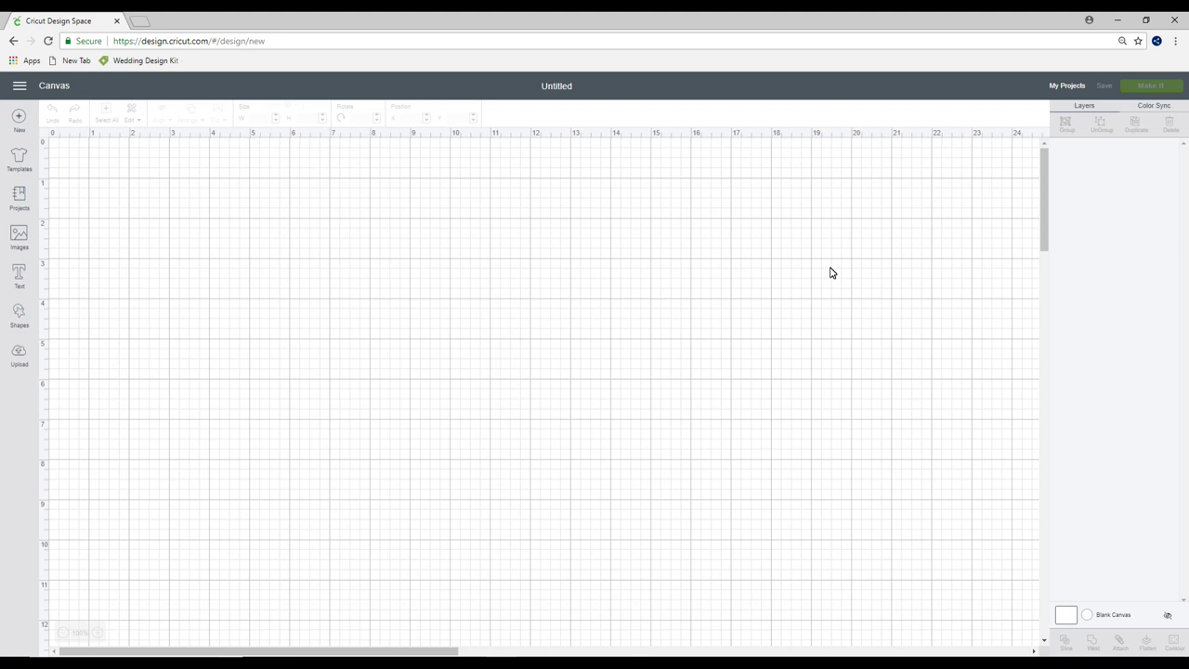
- Upload the tree word-art SVG as 'Christmas tree' and select its thumbnail for insertion
{"action": "left_click", "coordinate": [16, 349]}
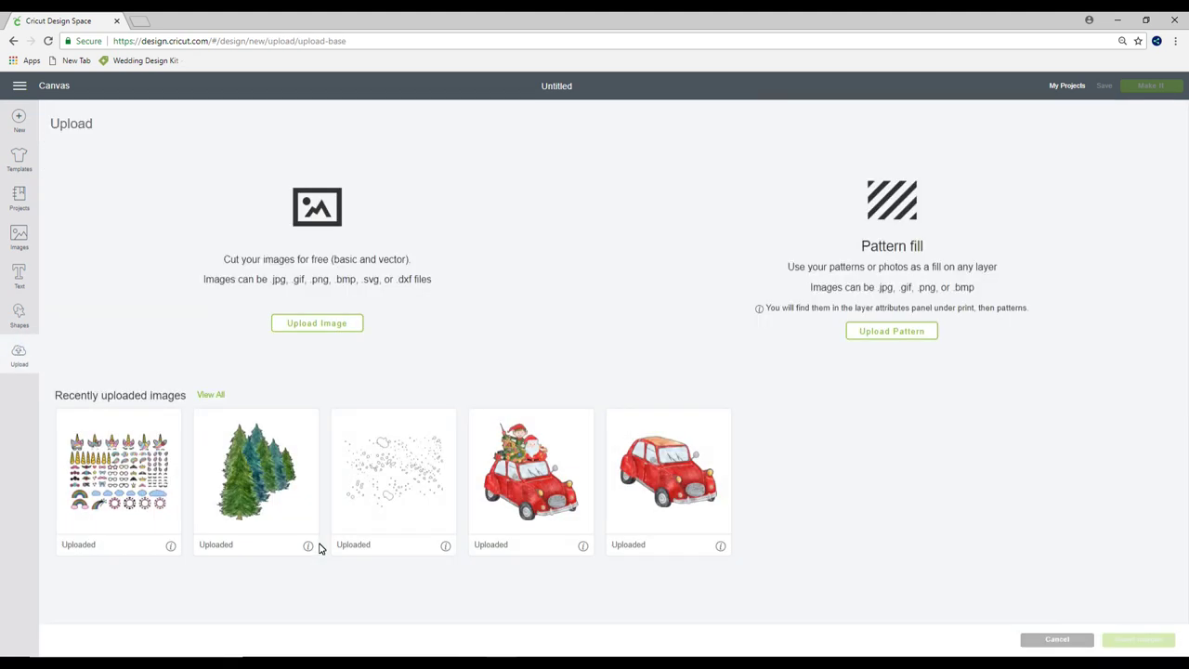
{"action": "left_click", "coordinate": [316, 324]}
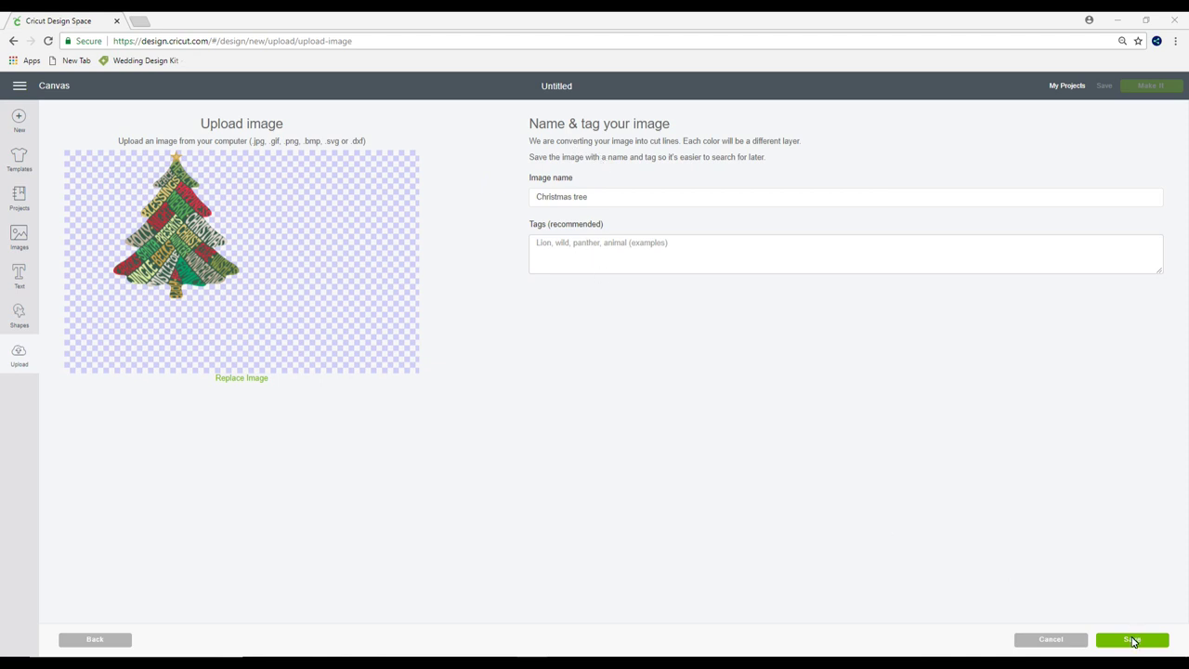
{"action": "left_click", "coordinate": [1133, 640]}
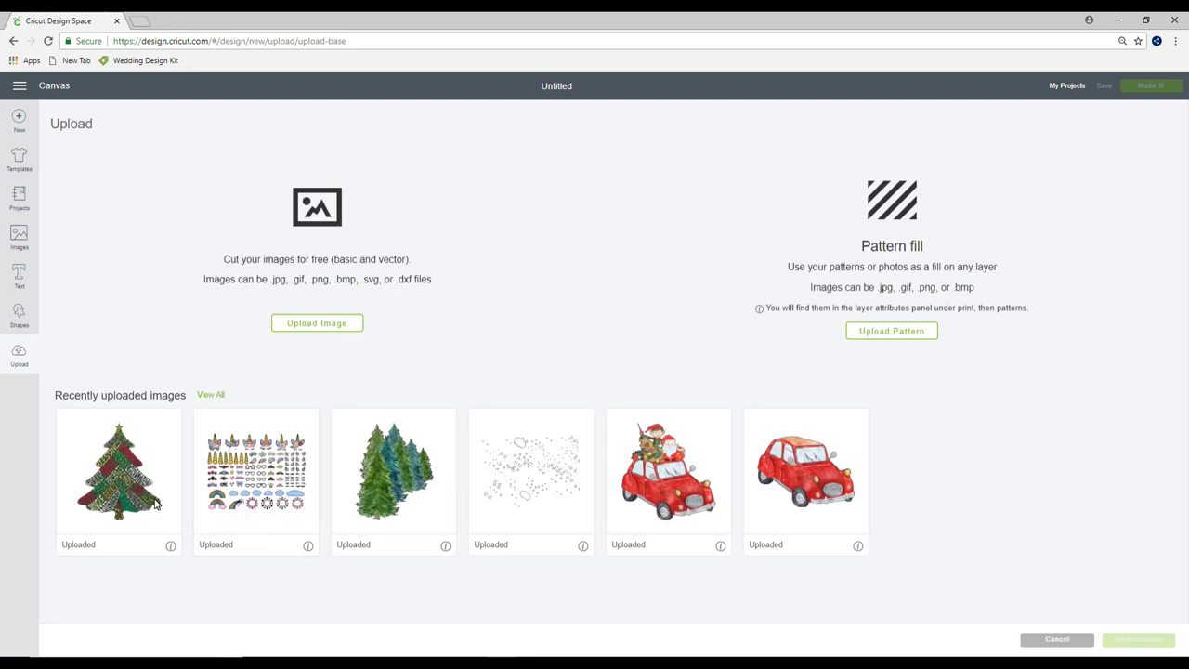
{"action": "left_click", "coordinate": [137, 481]}
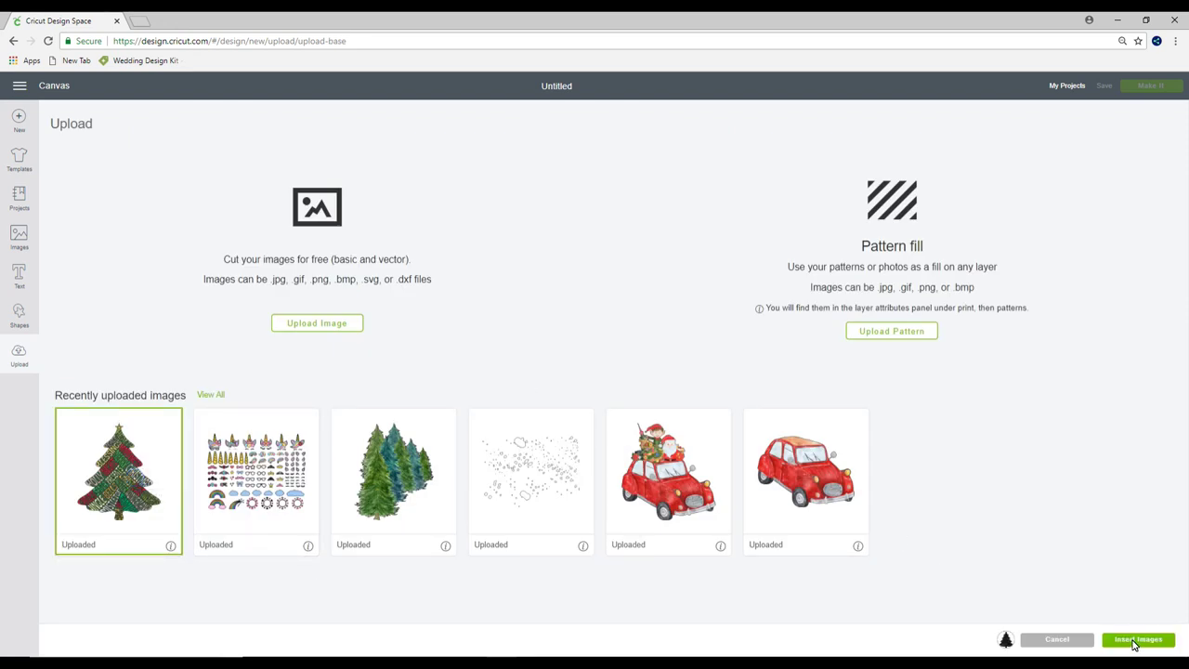
- Place the Christmas tree image on the canvas, ungroup it, and select the dark green tree backing
{"action": "left_click", "coordinate": [1135, 640]}
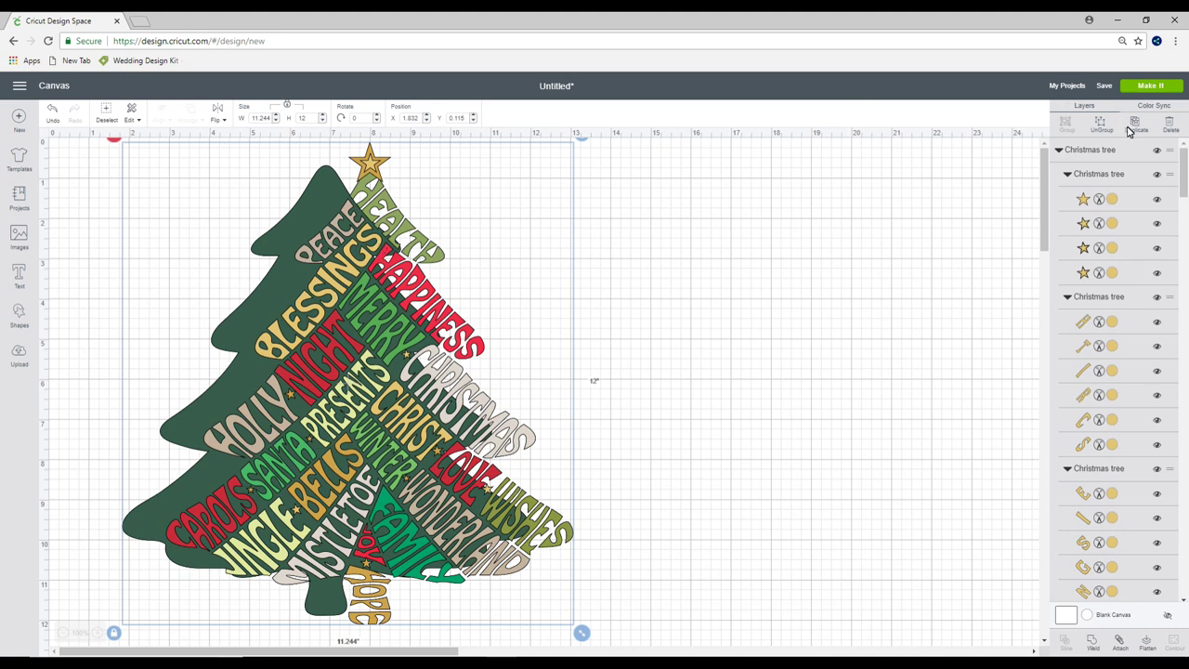
{"action": "left_click", "coordinate": [1098, 126]}
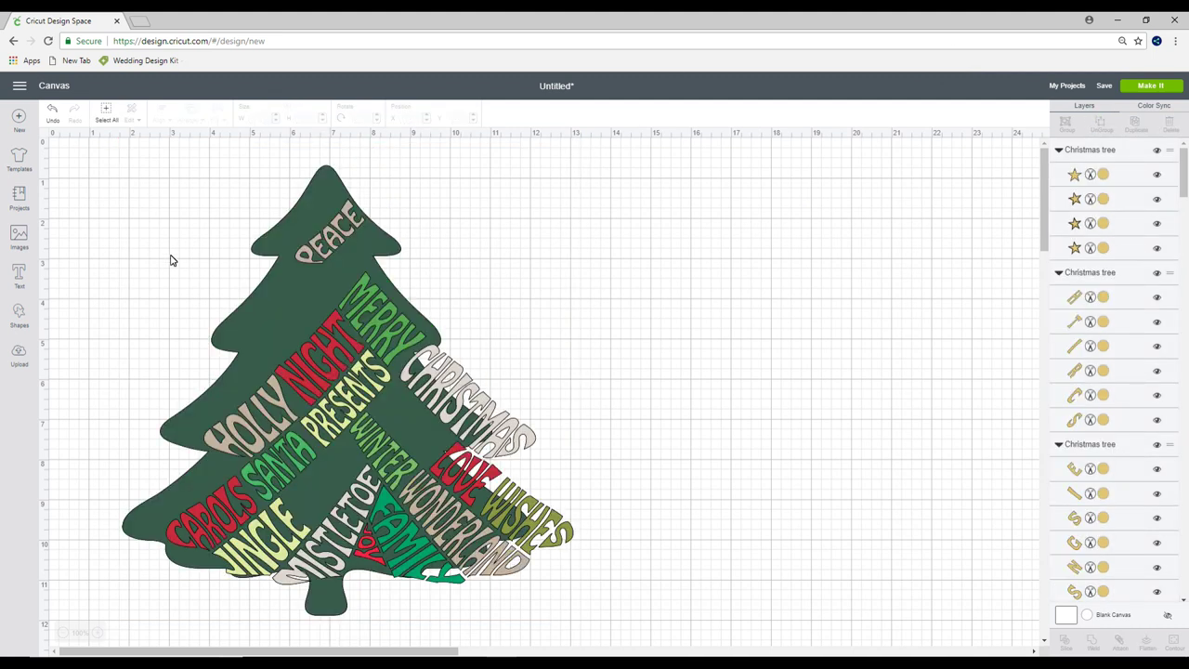
{"action": "left_click", "coordinate": [242, 309]}
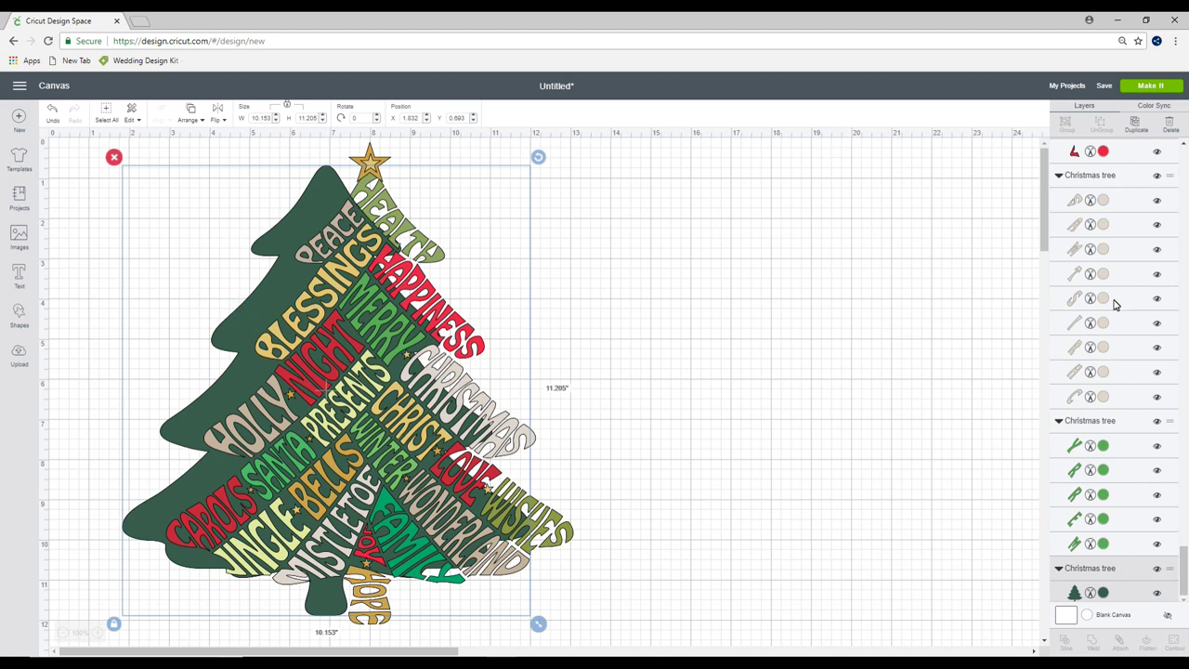
- Hide the tree backing, CHRISTMAS and the other non-green groups, leaving only HEALTH, MERRY, SANTA and WINTER
{"action": "left_click", "coordinate": [1158, 593]}
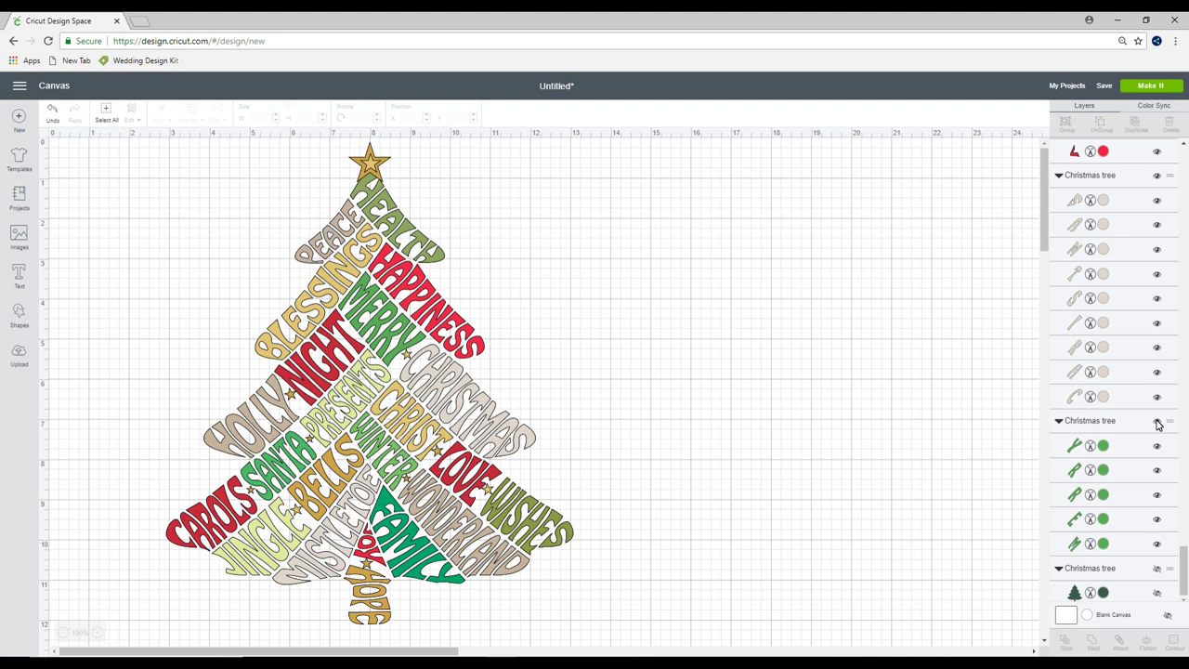
{"action": "left_click", "coordinate": [478, 435]}
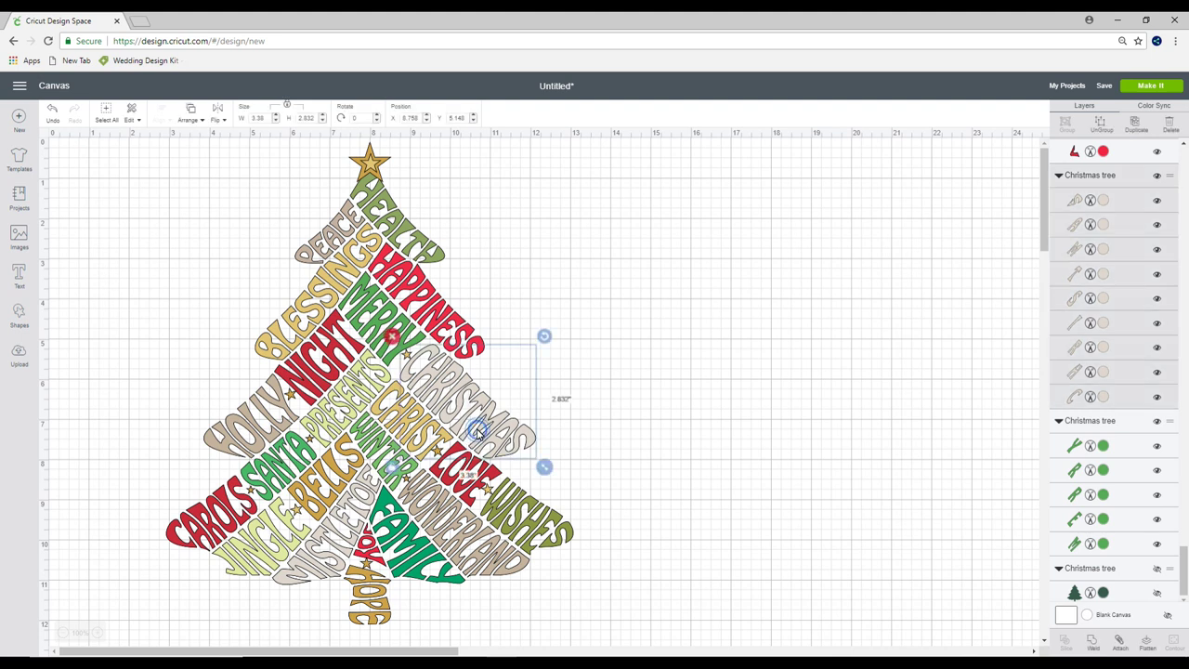
{"action": "left_click", "coordinate": [1157, 176]}
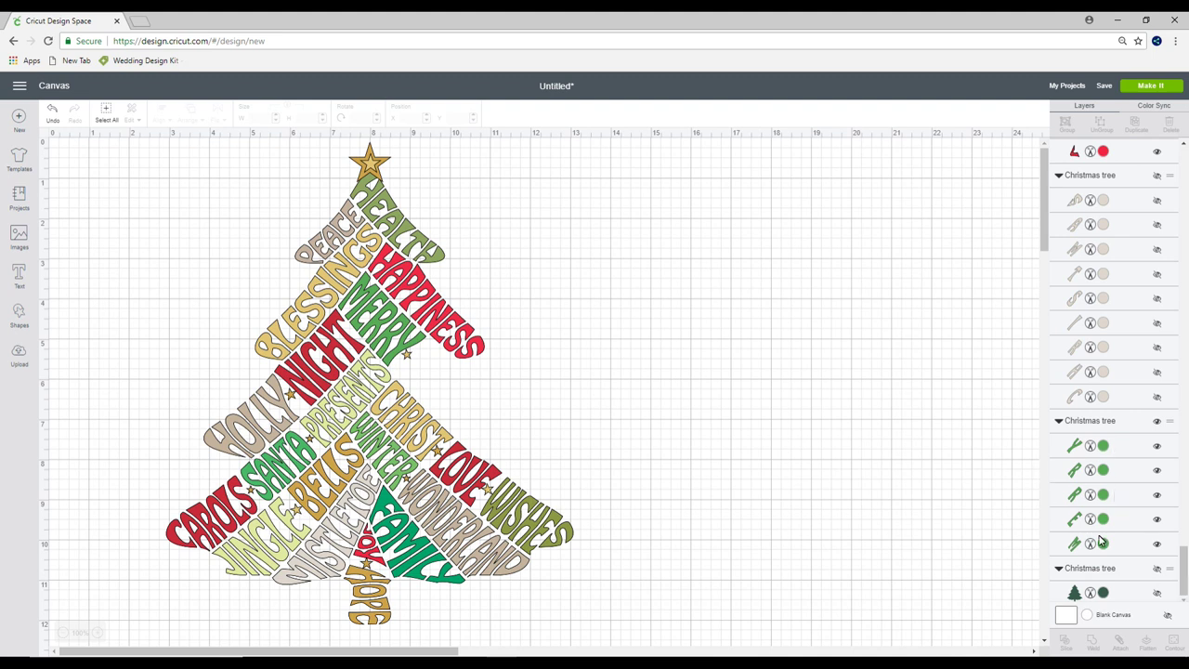
{"action": "left_click_drag", "start_coordinate": [1180, 596], "coordinate": [1180, 576]}
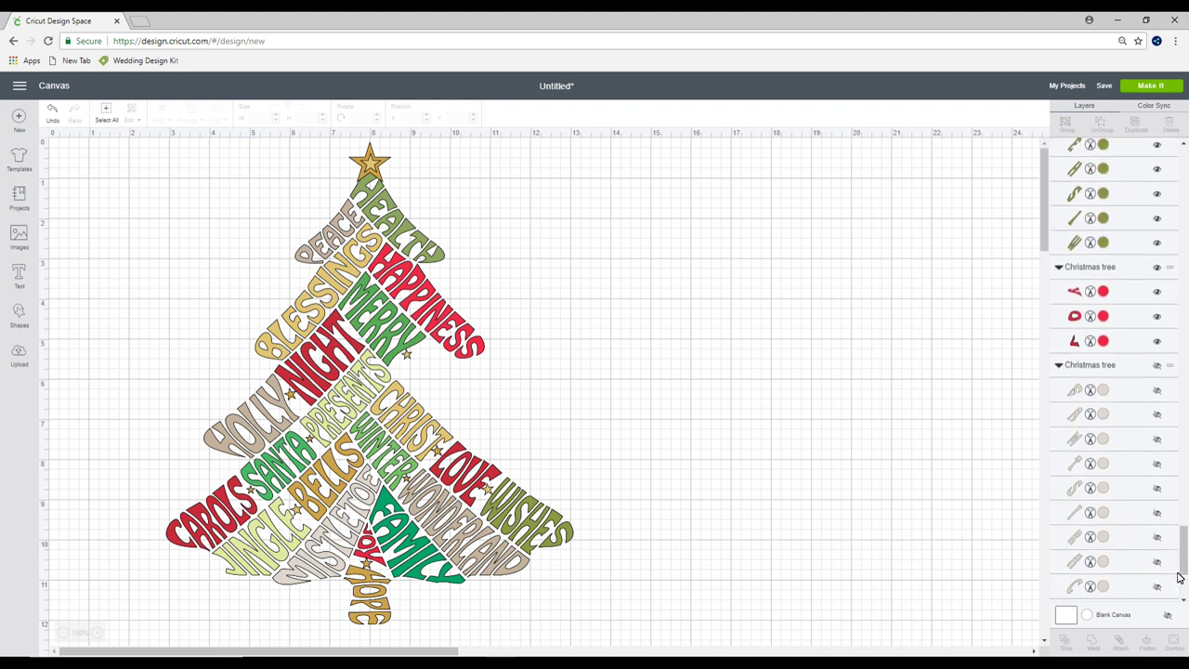
{"action": "left_click", "coordinate": [1157, 268]}
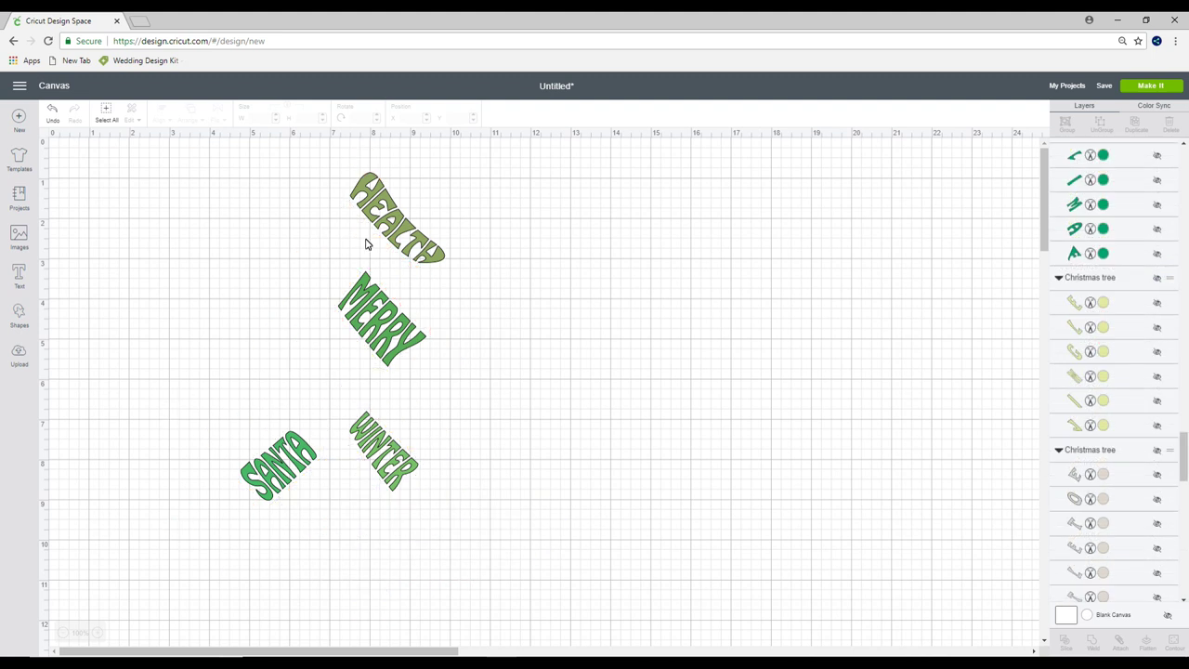
- Attach HEALTH, MERRY, SANTA and WINTER into one layer, colour it Sour Apple (#6E933D), then hide it
{"action": "left_click_drag", "start_coordinate": [516, 205], "coordinate": [270, 577]}
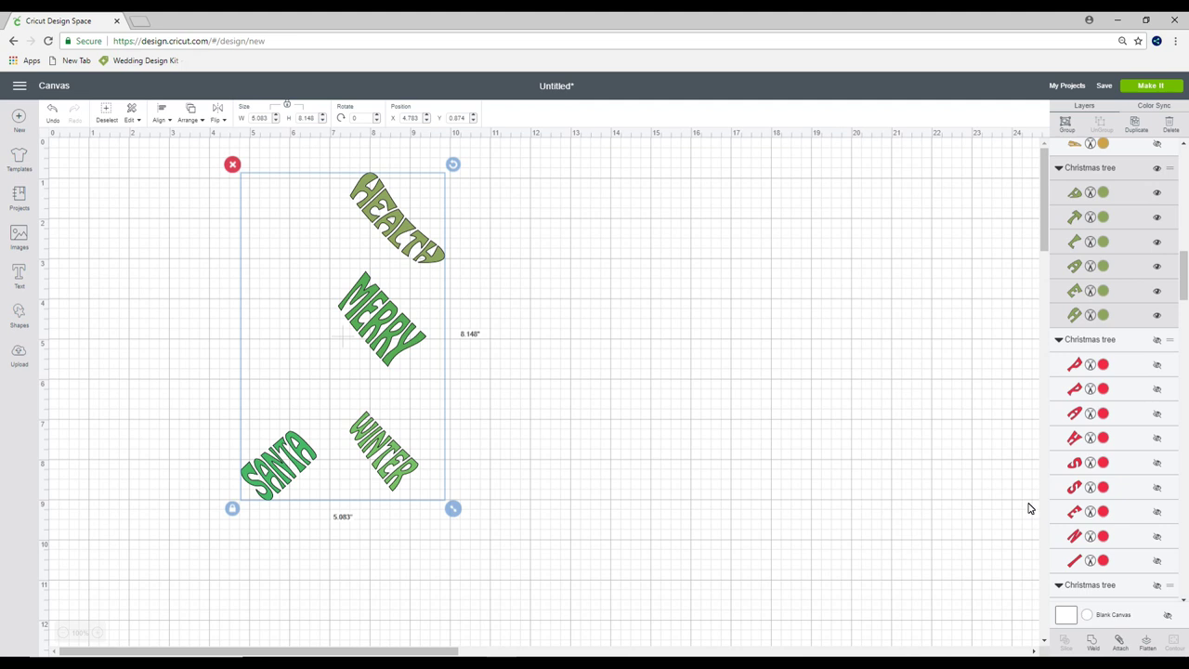
{"action": "left_click", "coordinate": [1119, 644]}
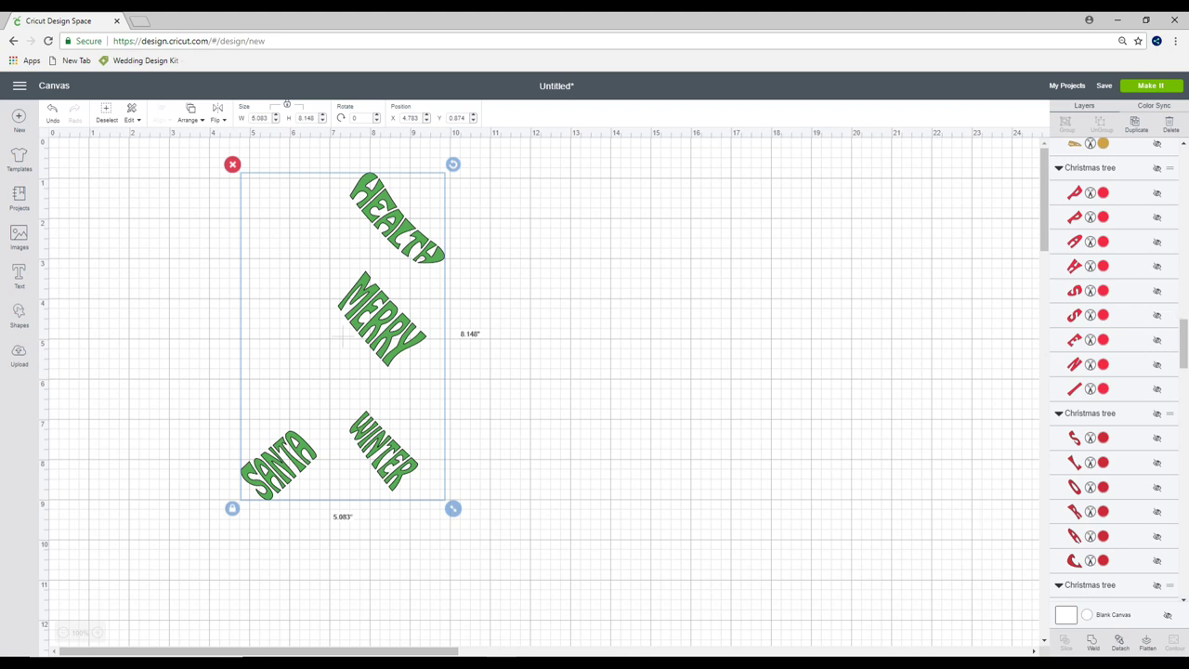
{"action": "scroll", "coordinate": [1182, 349], "scroll_direction": "up", "scroll_amount": 5}
{"action": "scroll", "coordinate": [1182, 349], "scroll_direction": "up", "scroll_amount": 5}
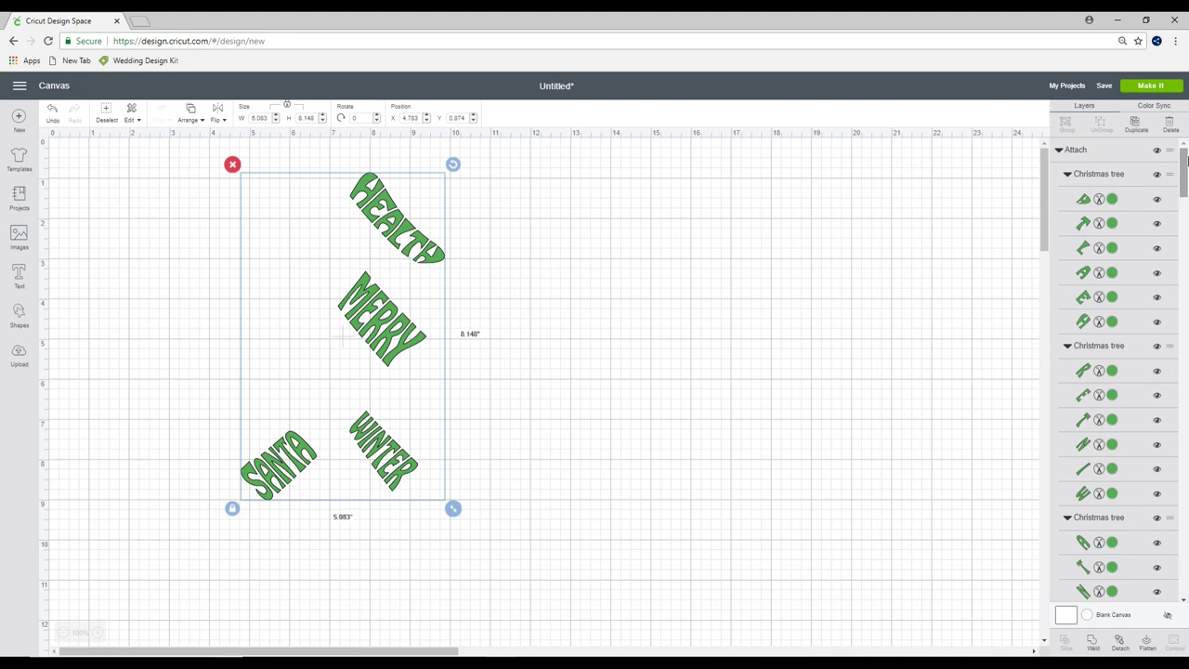
{"action": "left_click", "coordinate": [1113, 201]}
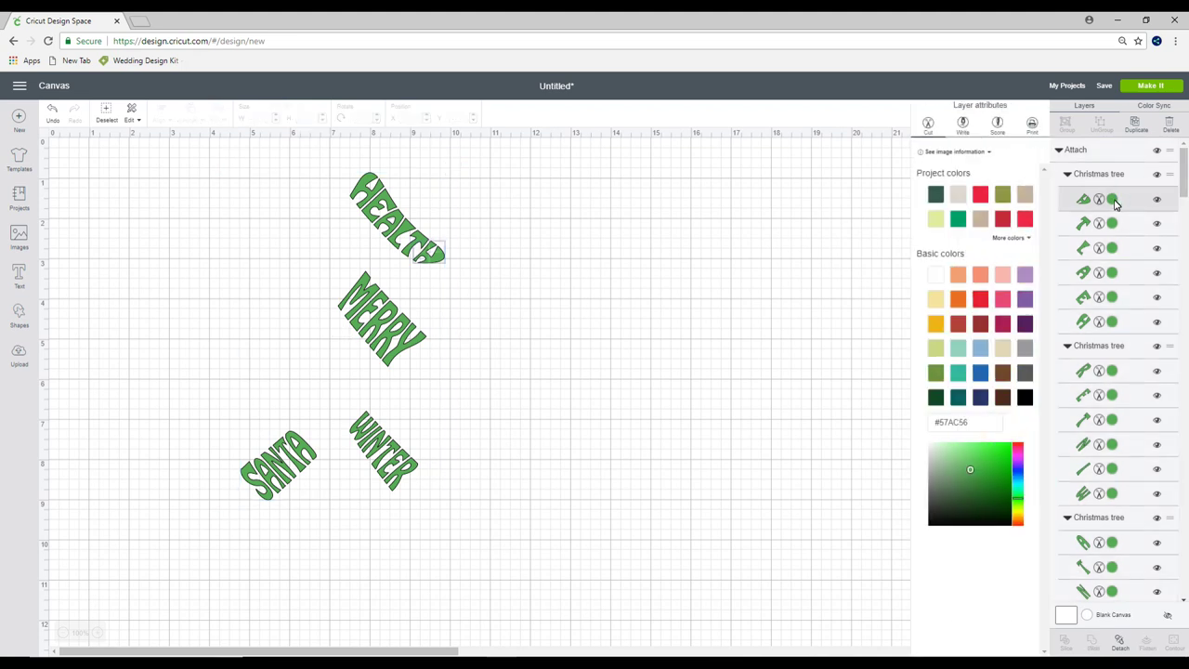
{"action": "left_click", "coordinate": [936, 379]}
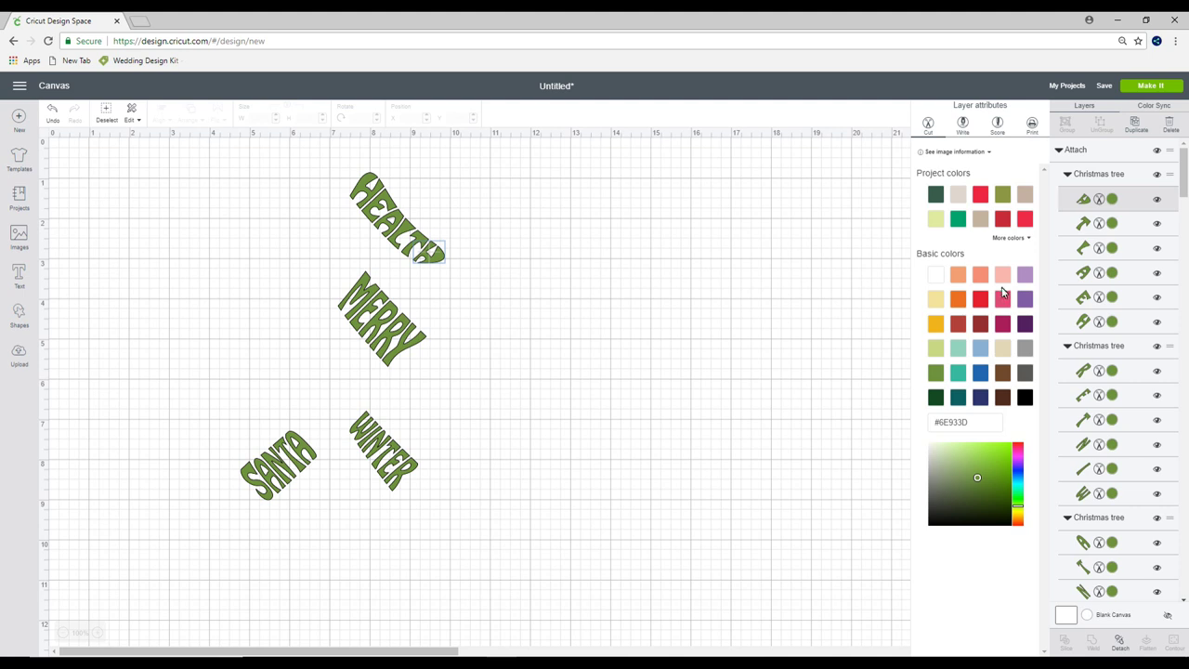
{"action": "left_click", "coordinate": [1158, 153]}
- Show the stars, BLESSINGS and CHRIST, attach them into one layer, and colour it gold #ECC657
{"action": "left_click_drag", "start_coordinate": [1184, 156], "coordinate": [1185, 229]}
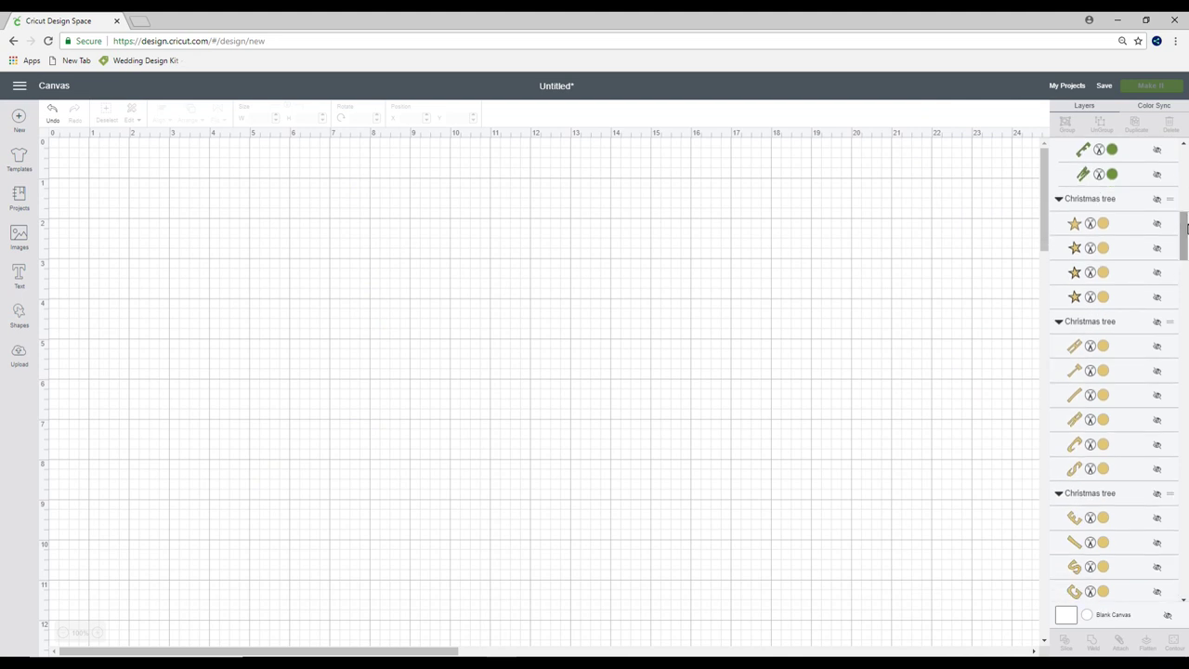
{"action": "left_click", "coordinate": [1157, 199]}
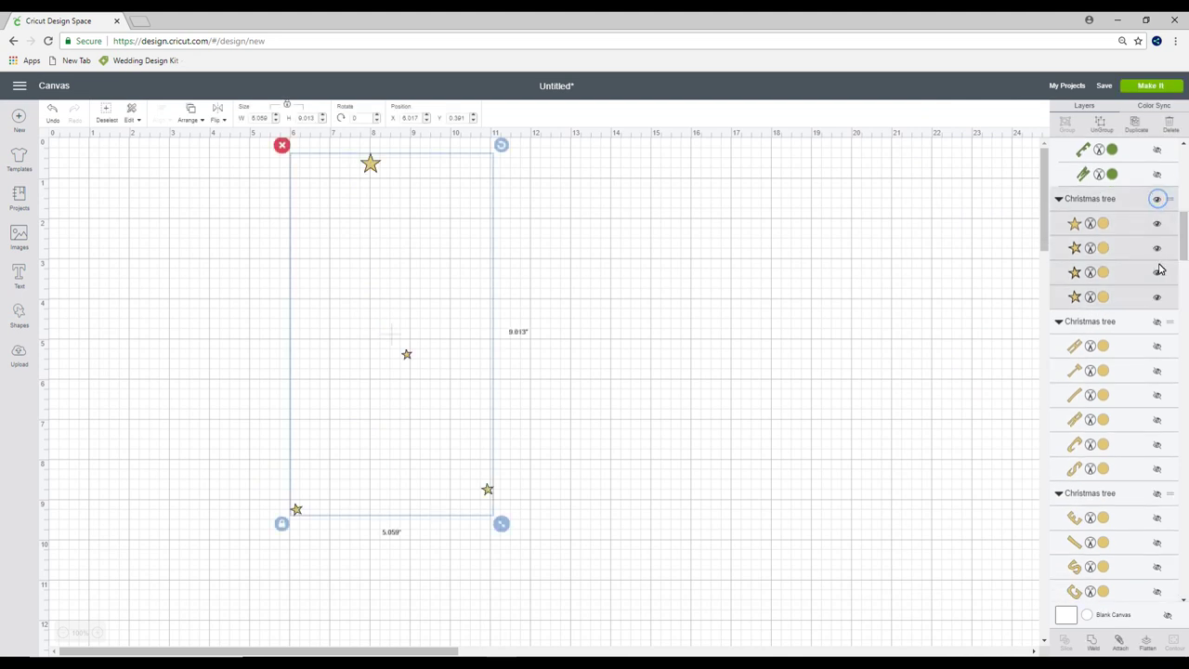
{"action": "left_click", "coordinate": [1158, 325]}
{"action": "left_click", "coordinate": [676, 137]}
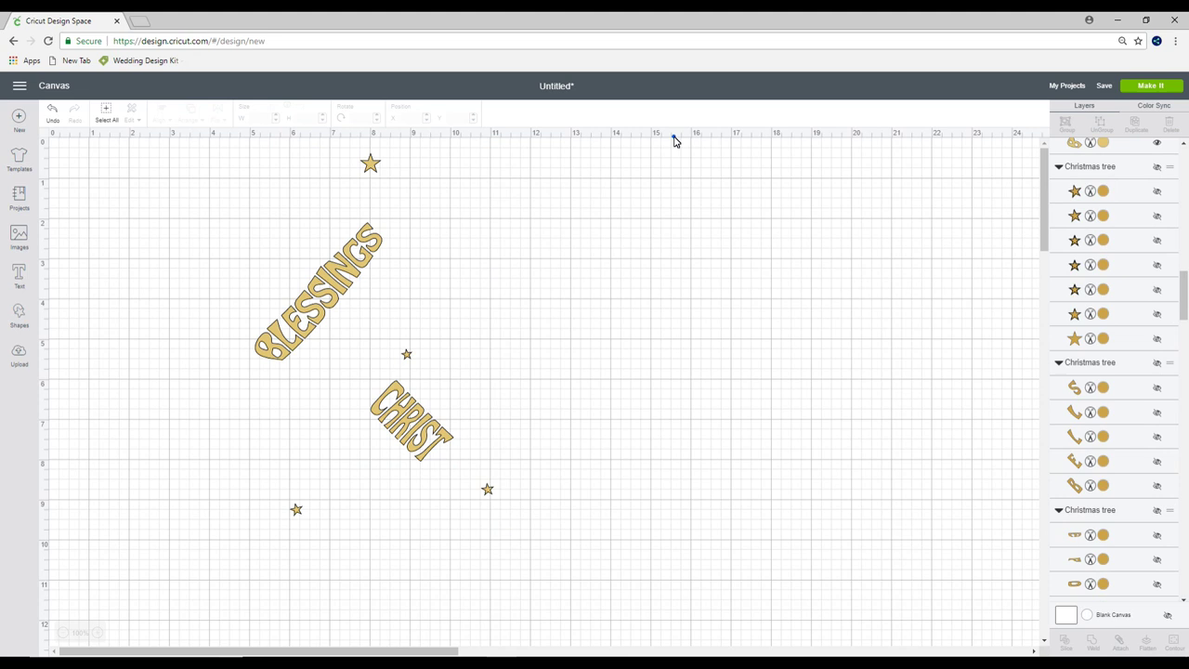
{"action": "left_click_drag", "start_coordinate": [622, 153], "coordinate": [152, 637]}
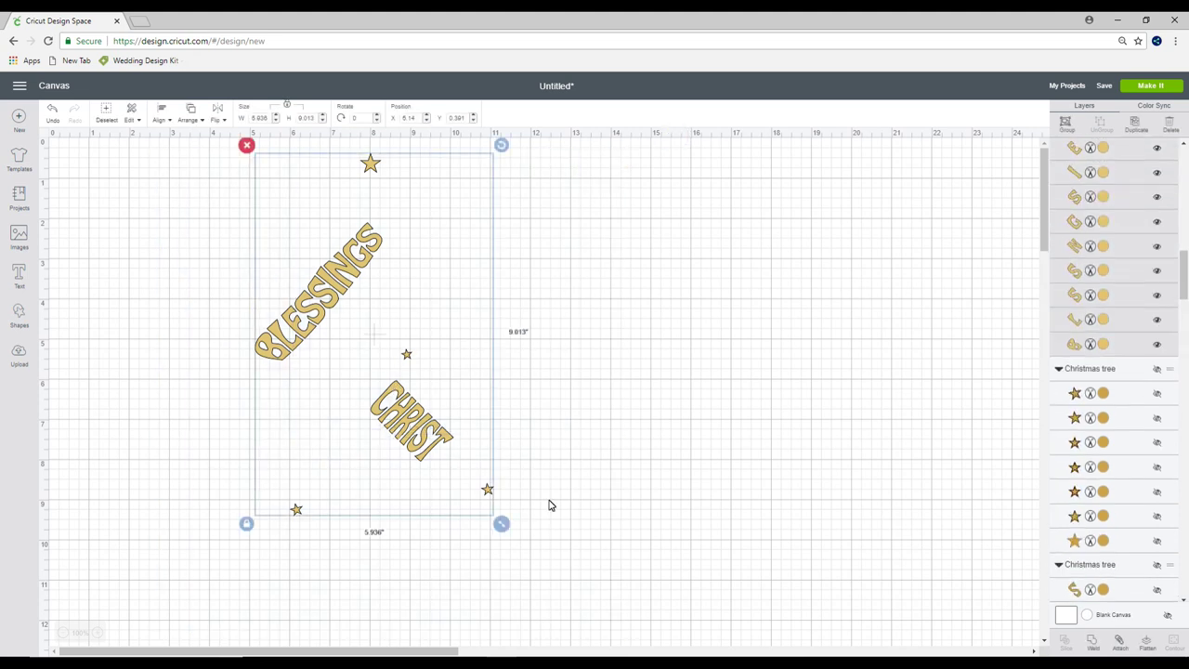
{"action": "left_click", "coordinate": [1114, 647]}
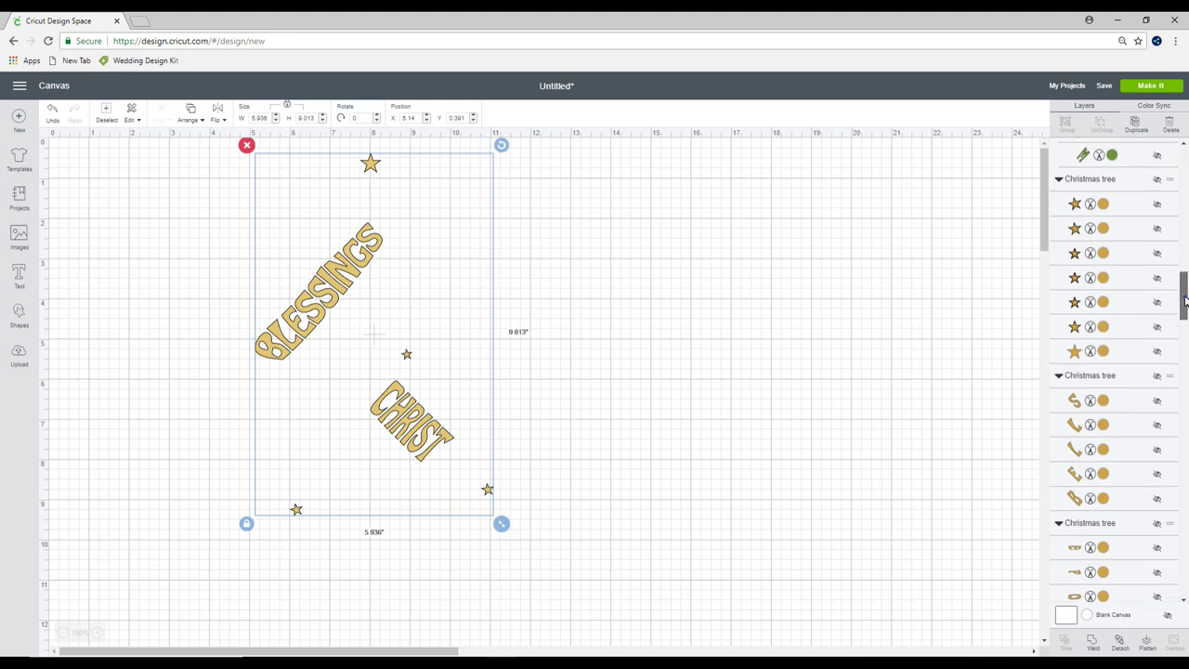
{"action": "left_click", "coordinate": [1114, 203]}
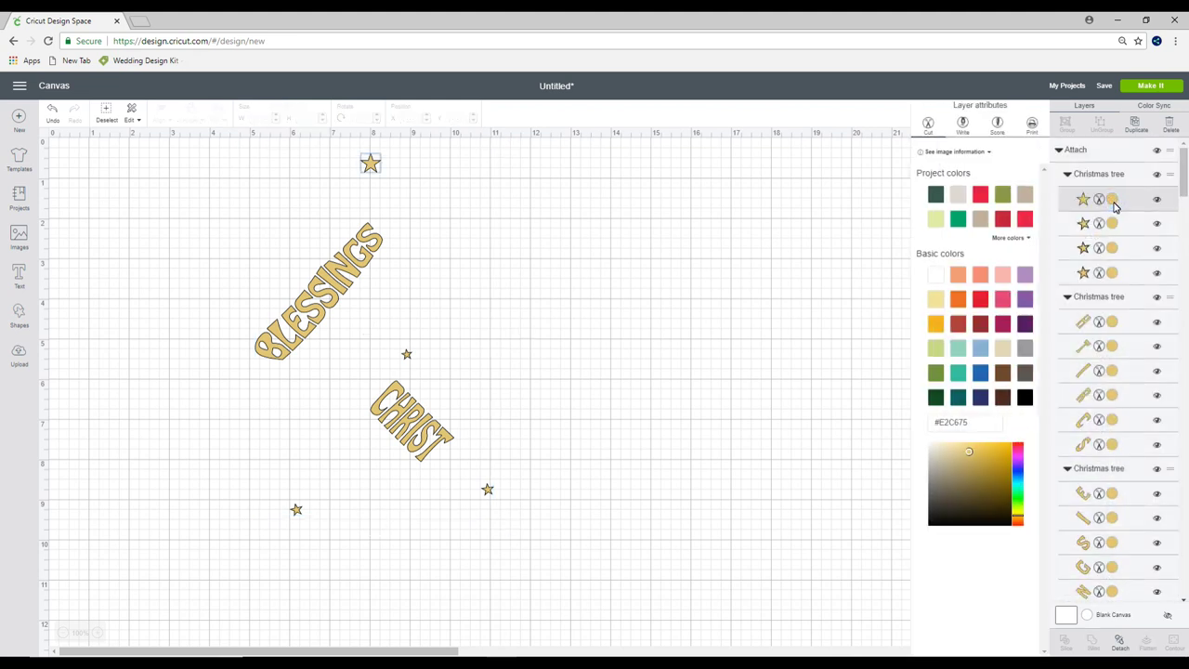
{"action": "left_click", "coordinate": [982, 453]}
{"action": "left_click_drag", "start_coordinate": [1185, 172], "coordinate": [1186, 261]}
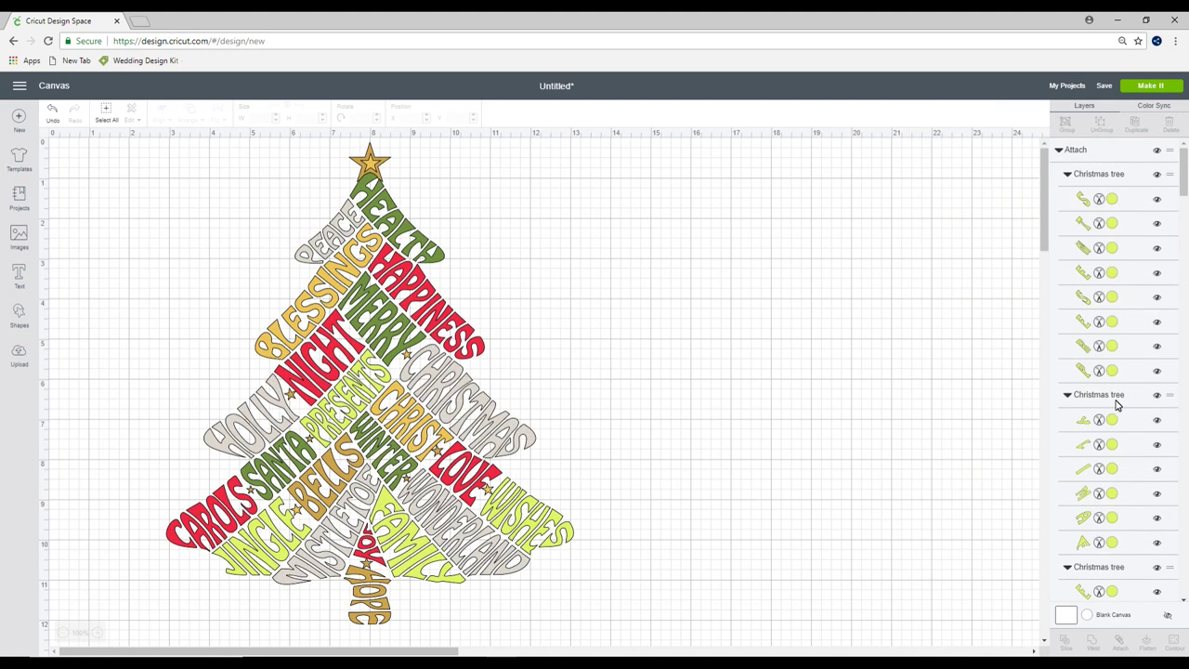
- Unhide the dark green tree backing, move it right behind the words, and select the whole design
{"action": "left_click_drag", "start_coordinate": [1182, 167], "coordinate": [1187, 576]}
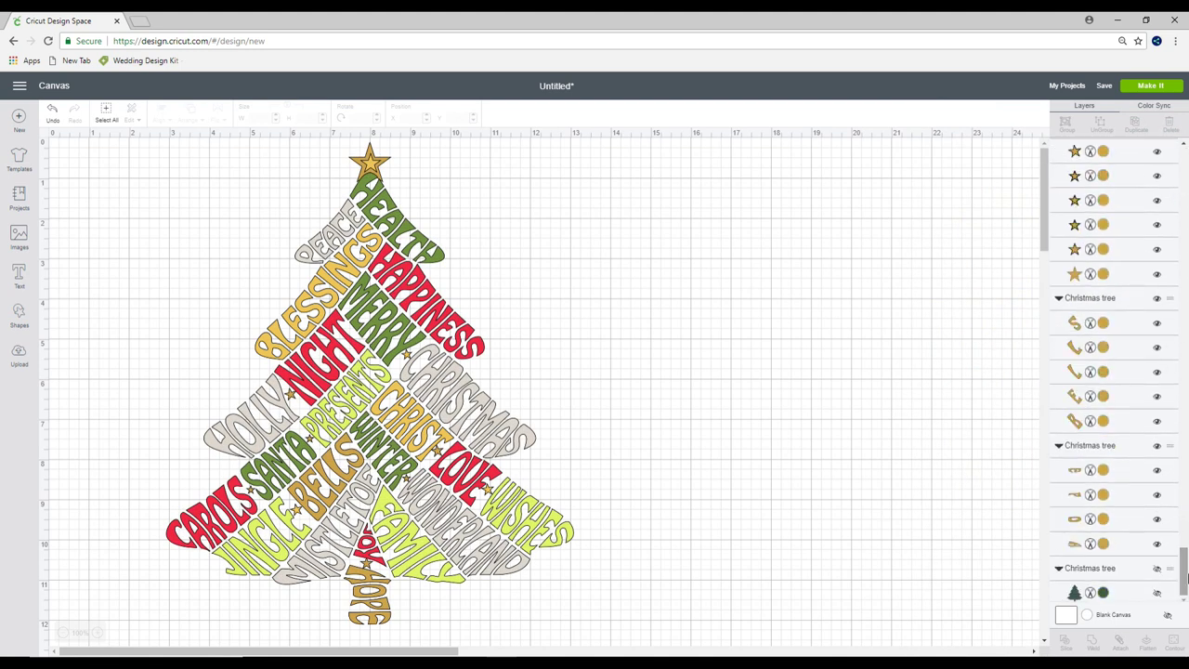
{"action": "left_click", "coordinate": [1157, 594]}
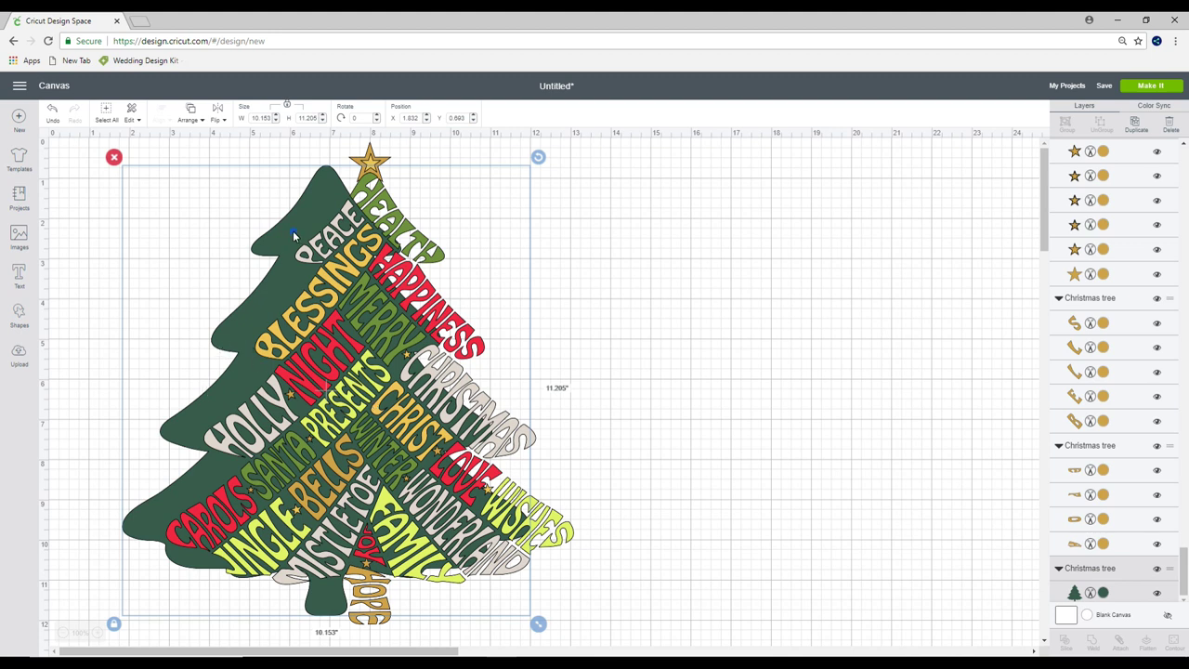
{"action": "left_click_drag", "start_coordinate": [293, 230], "coordinate": [340, 242]}
{"action": "left_click_drag", "start_coordinate": [640, 177], "coordinate": [144, 625]}
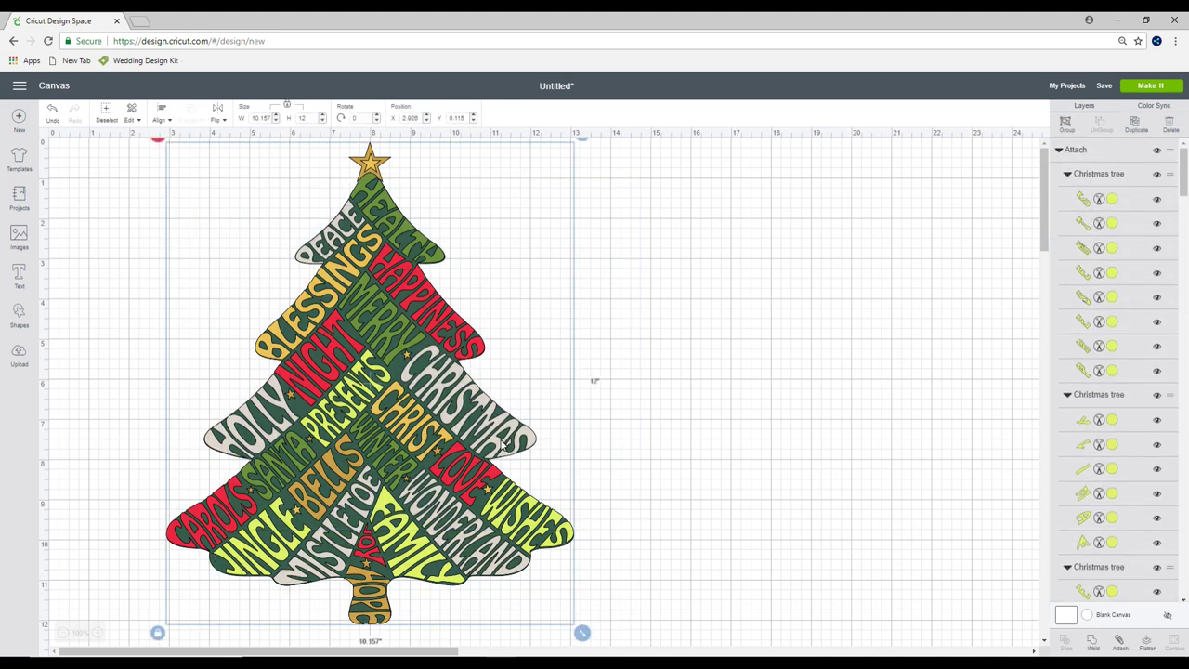
- Flatten the selected tree into one print-then-cut layer measuring 7.136 by 8.431 inches
{"action": "left_click", "coordinate": [1149, 649]}
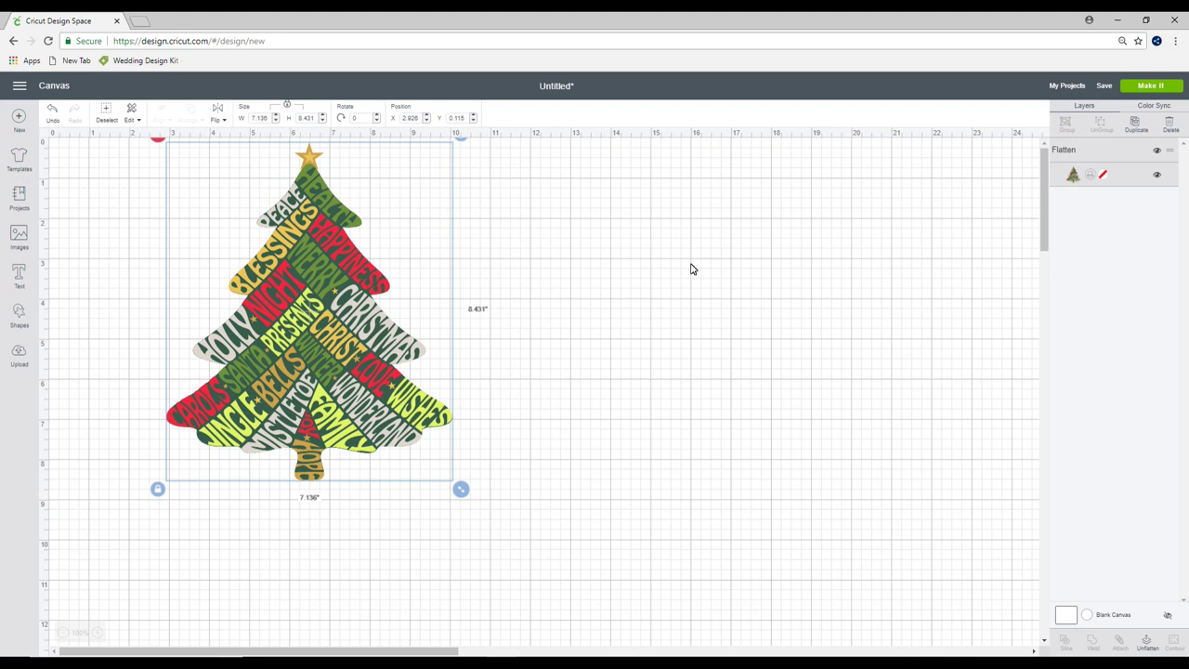
- Send the flattened tree to Make It so it is laid out on a print-then-cut mat
{"action": "left_click", "coordinate": [1150, 86]}
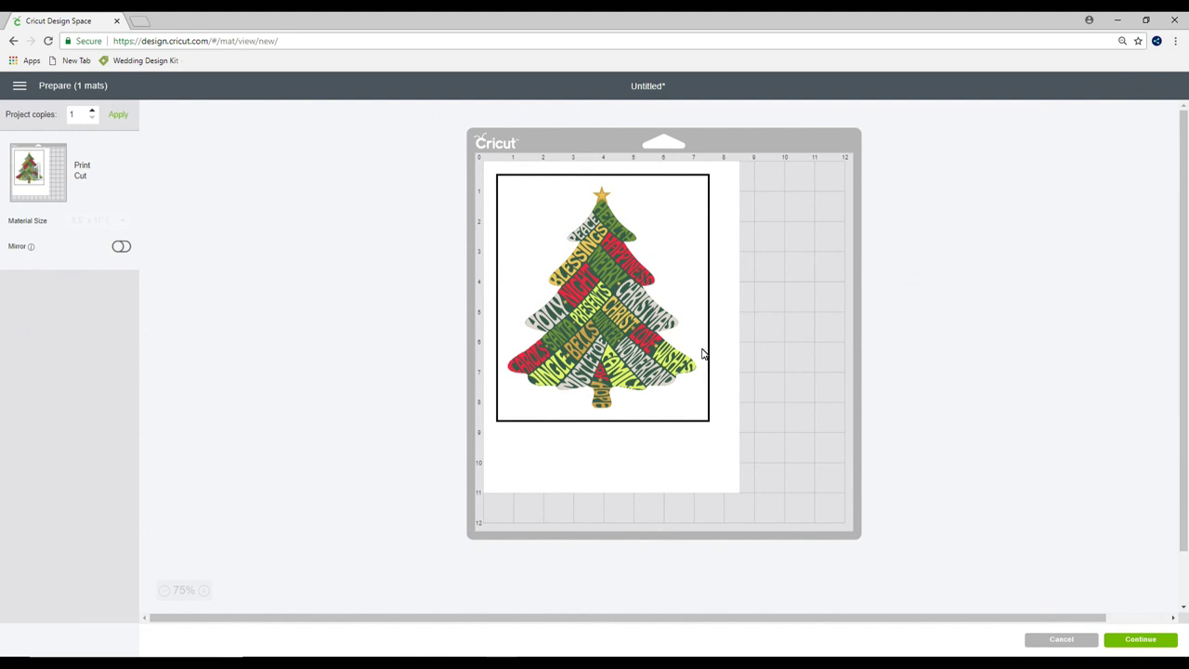